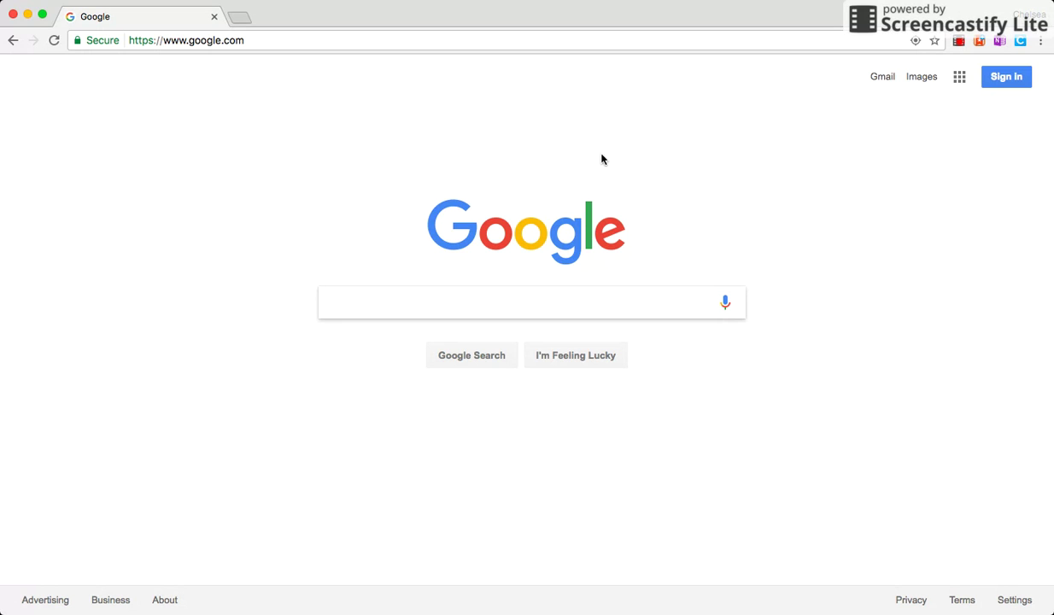
# Step: Sign in to the school Google account by entering its password
pyautogui.click(1019, 86)
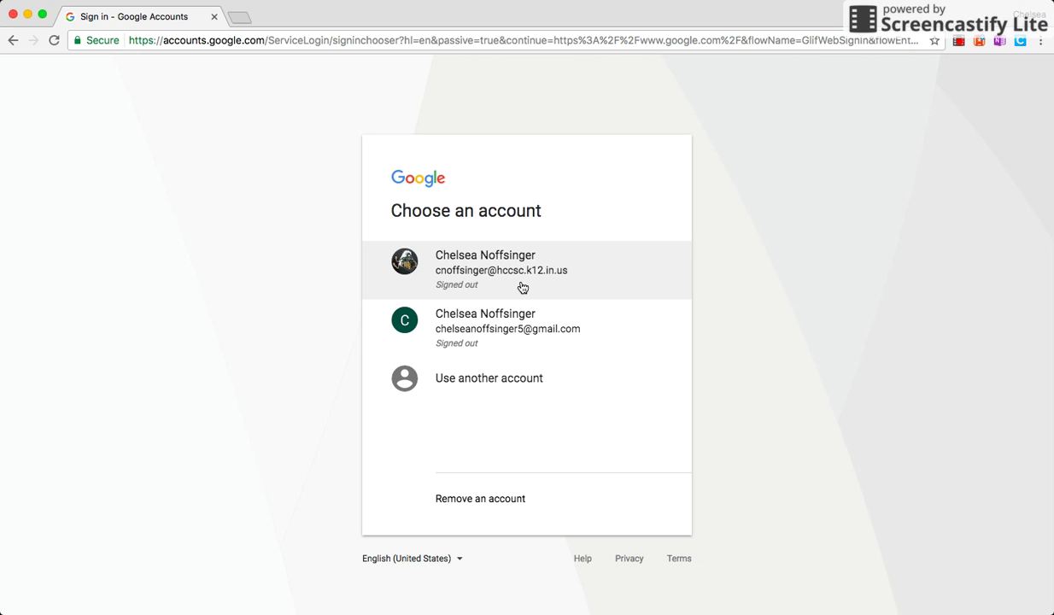
pyautogui.click(523, 287)
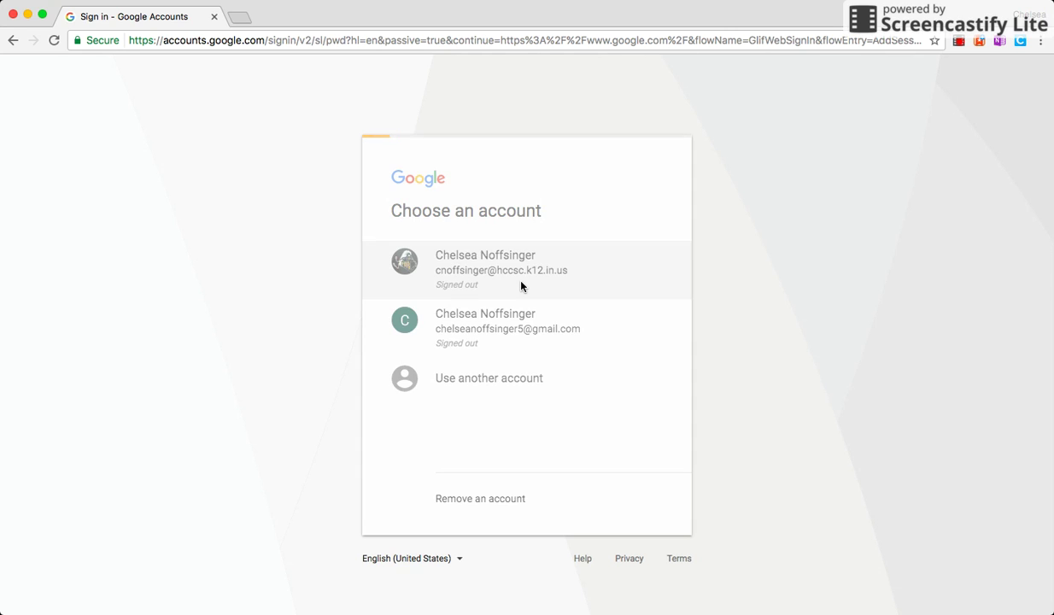
pyautogui.write('••••••••••••')
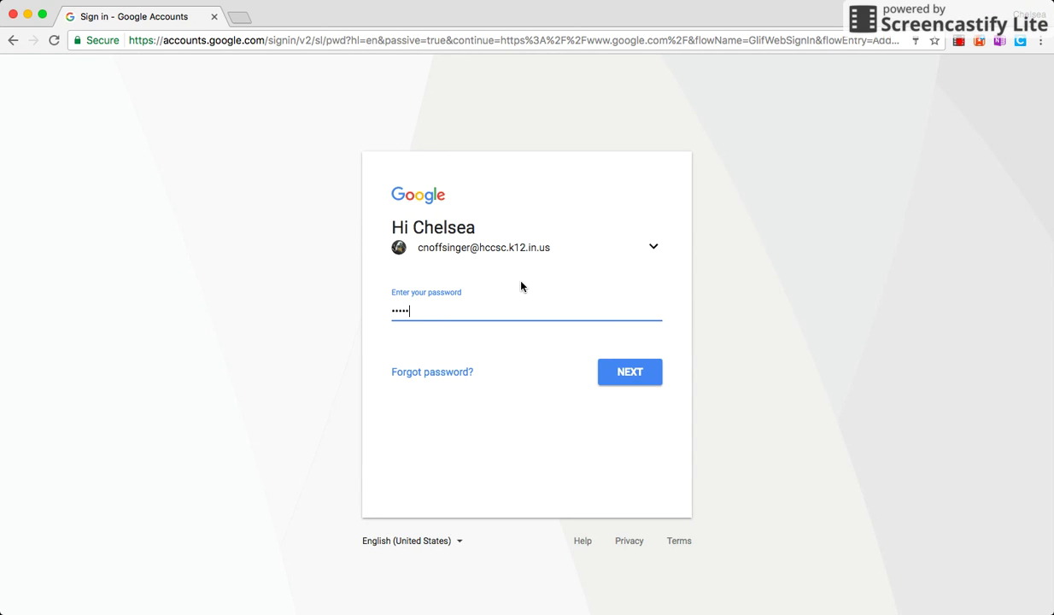
pyautogui.press('Return')
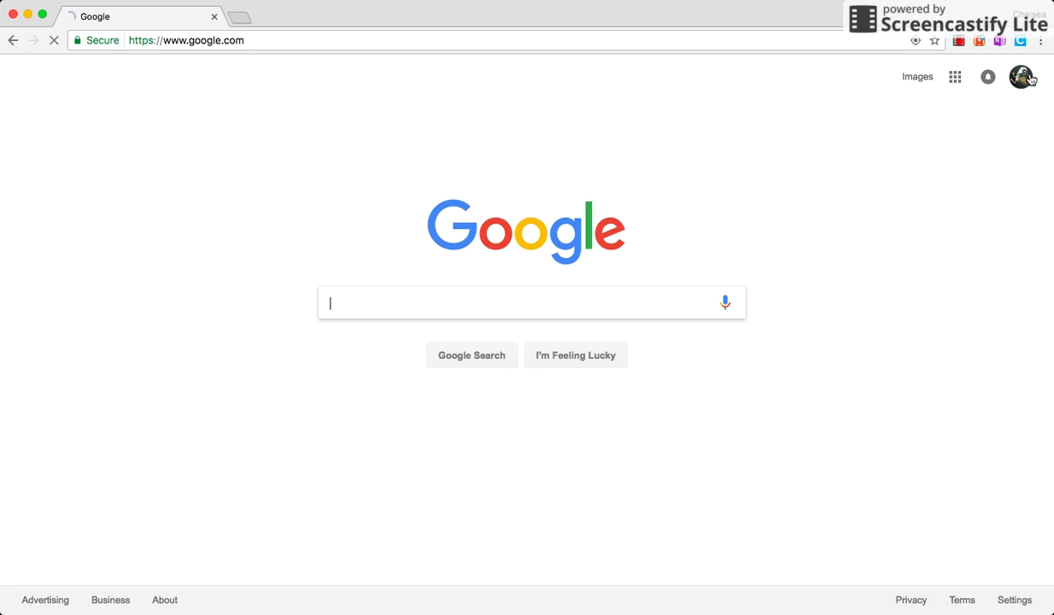
# Step: Check the signed-in account, then go to Google Drive through the Google apps grid
pyautogui.click(1027, 78)
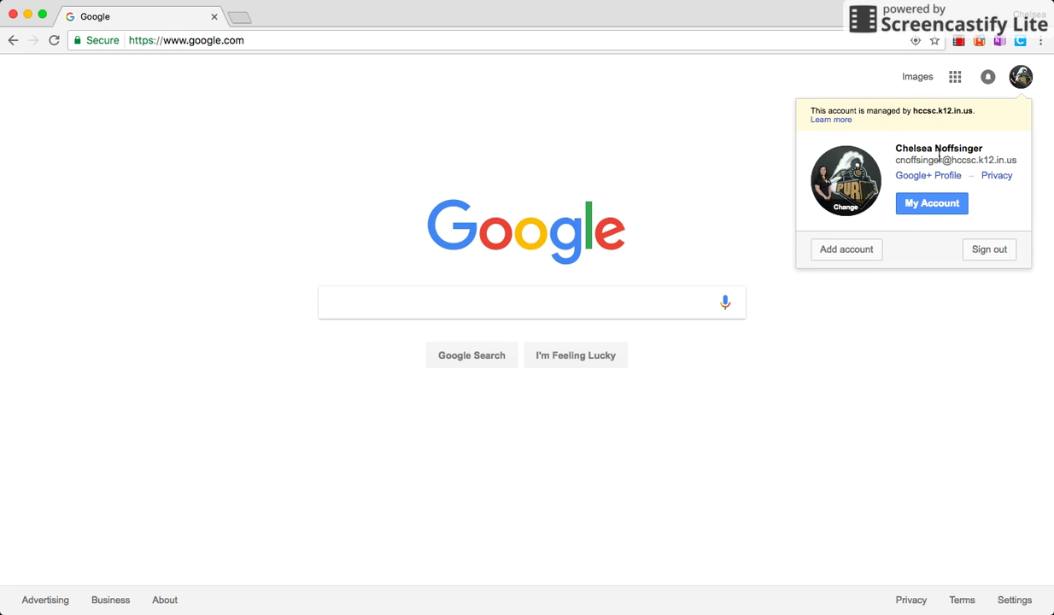
pyautogui.click(909, 295)
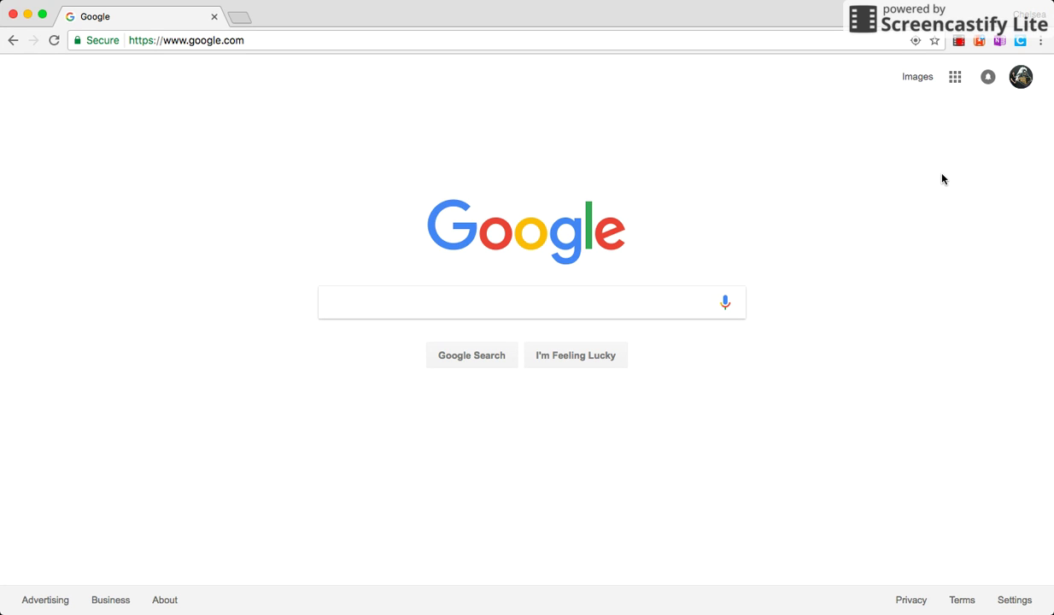
pyautogui.click(957, 78)
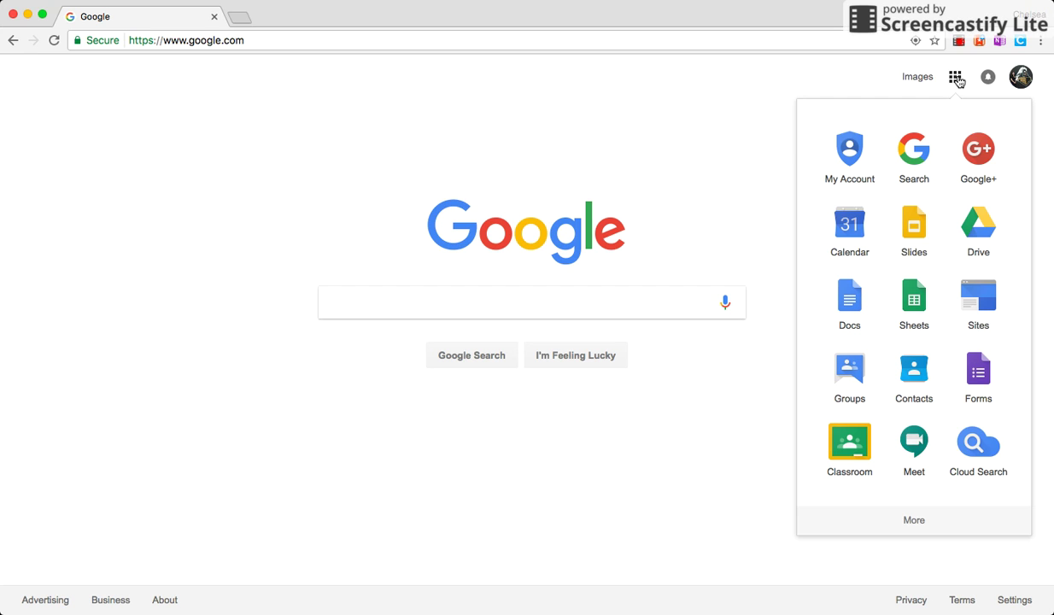
pyautogui.click(991, 225)
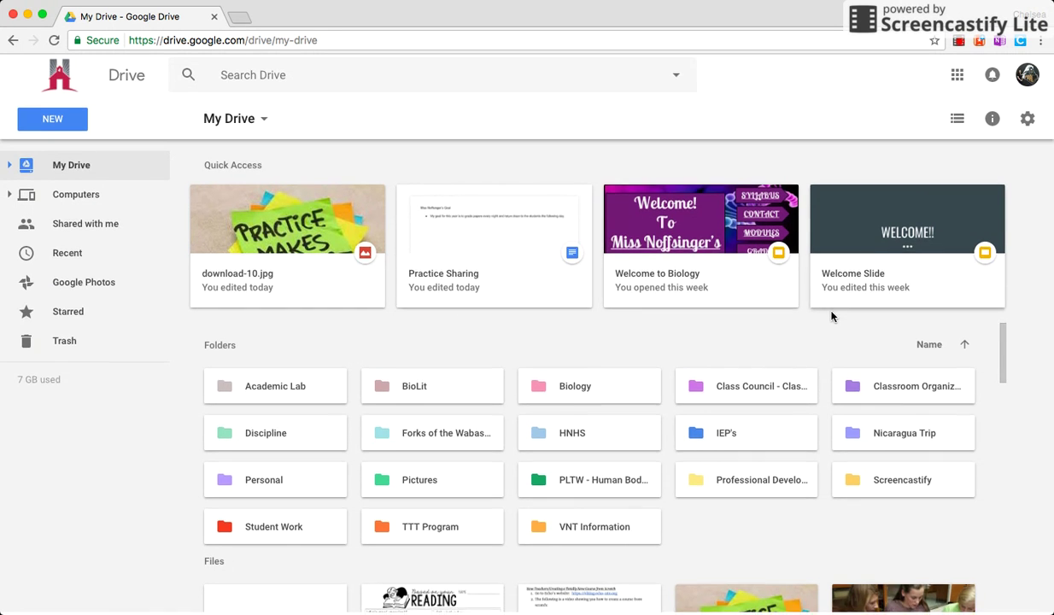
# Step: Create a blank Google Docs document from Drive's NEW menu
pyautogui.scroll(-3, 831, 313)
pyautogui.scroll(3, 831, 317)
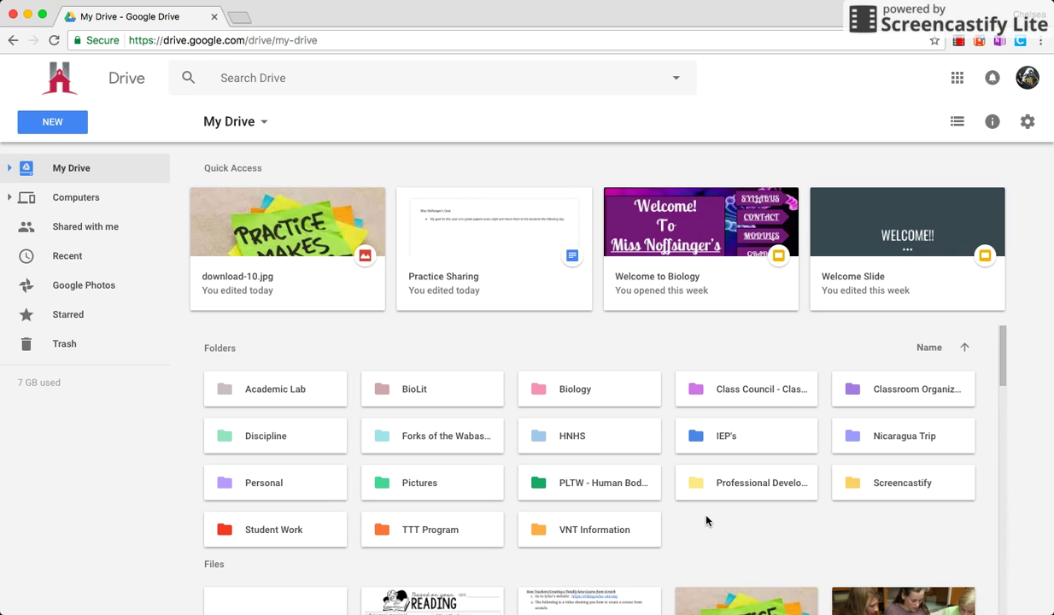
pyautogui.click(54, 123)
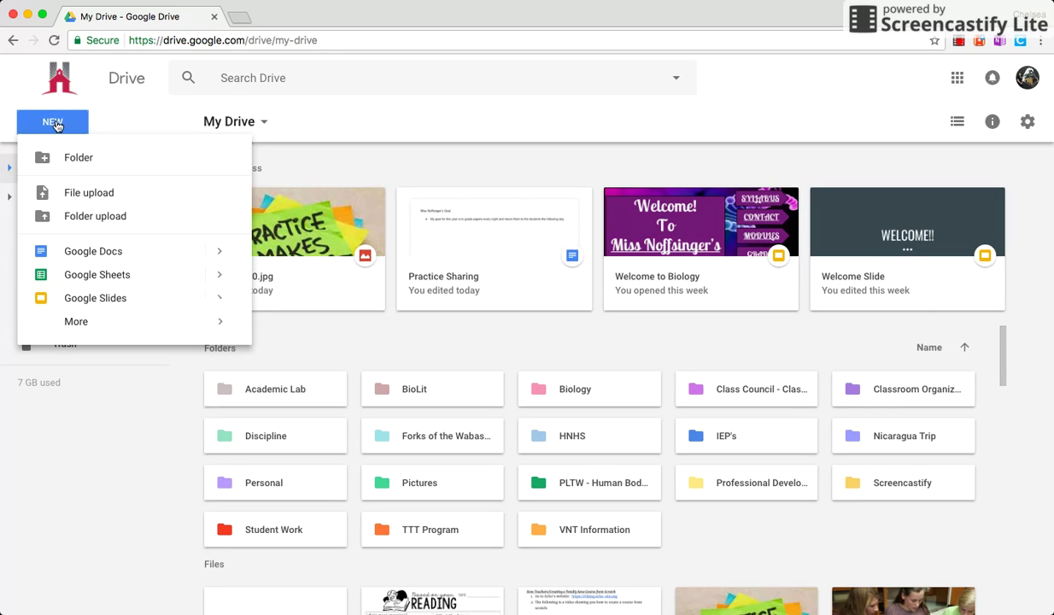
pyautogui.click(355, 357)
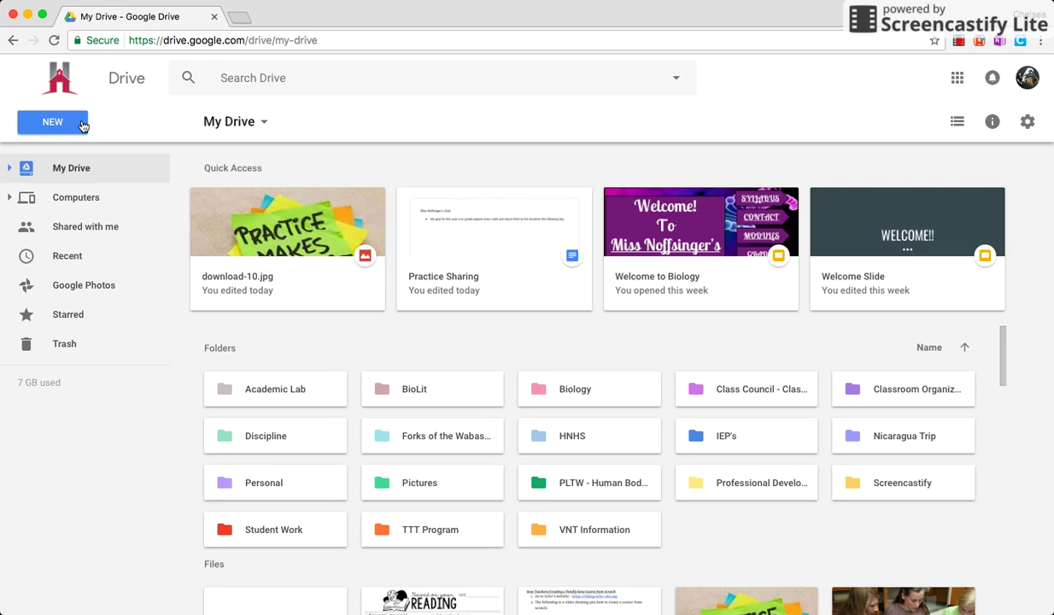
pyautogui.click(83, 127)
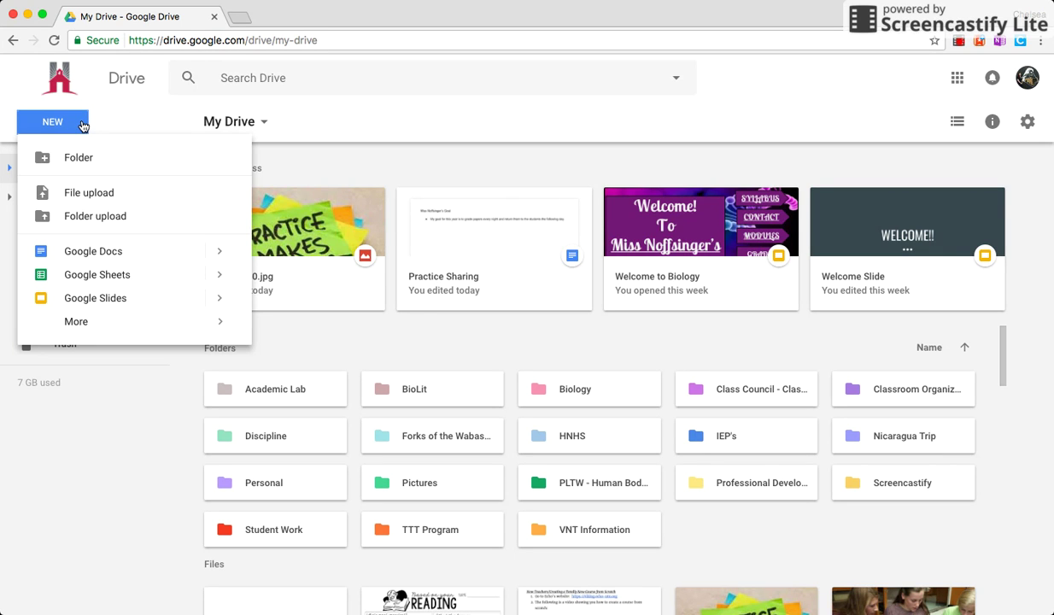
pyautogui.click(104, 254)
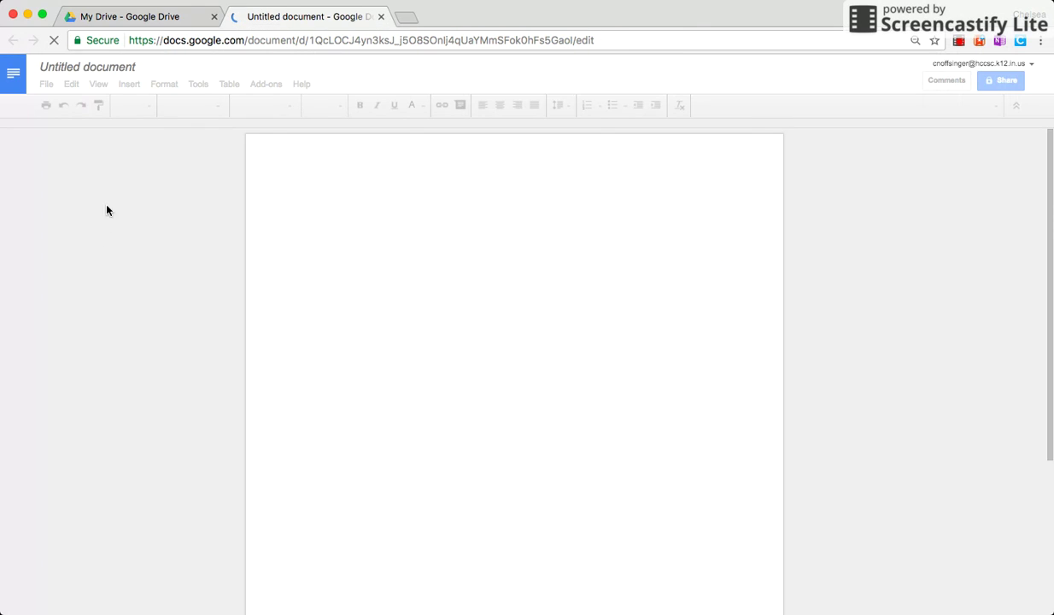
# Step: Rename the untitled document to 'Practice Activity'
pyautogui.click(81, 67)
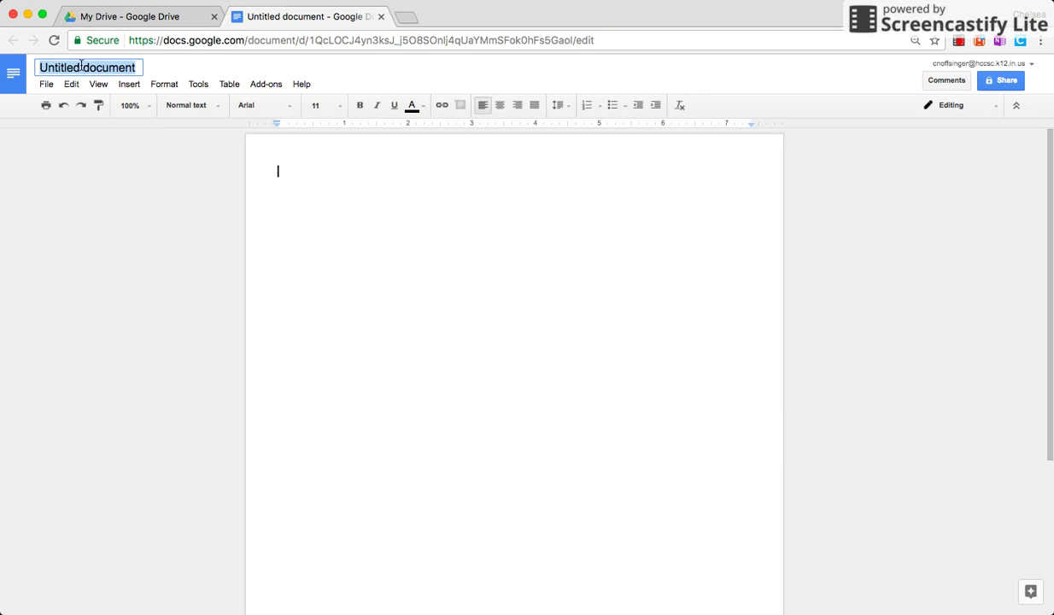
pyautogui.write('Practice ACt')
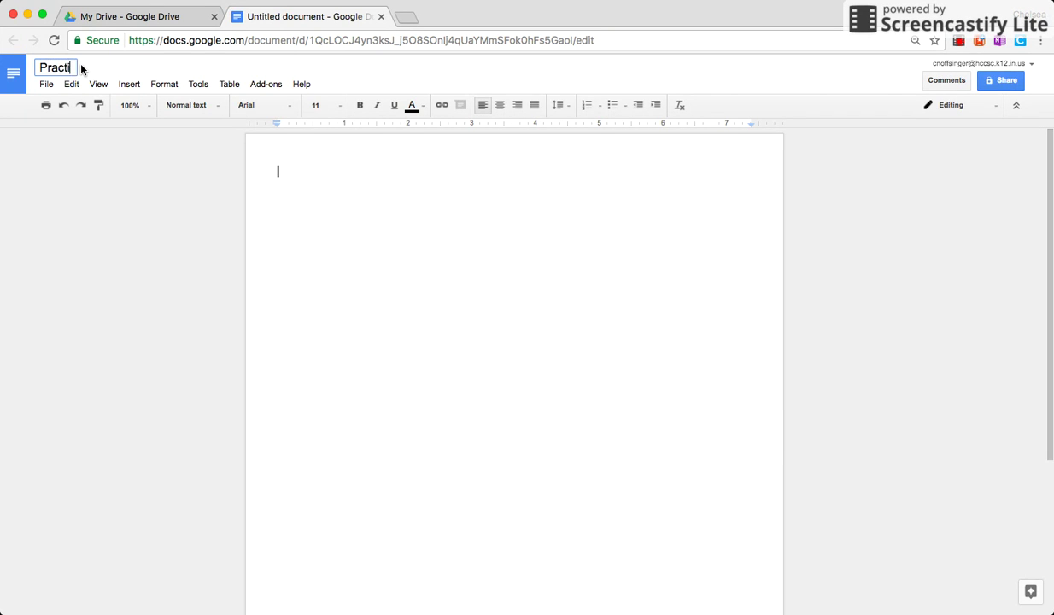
pyautogui.press('BackSpace')
pyautogui.press('BackSpace')
pyautogui.write('ctivity')
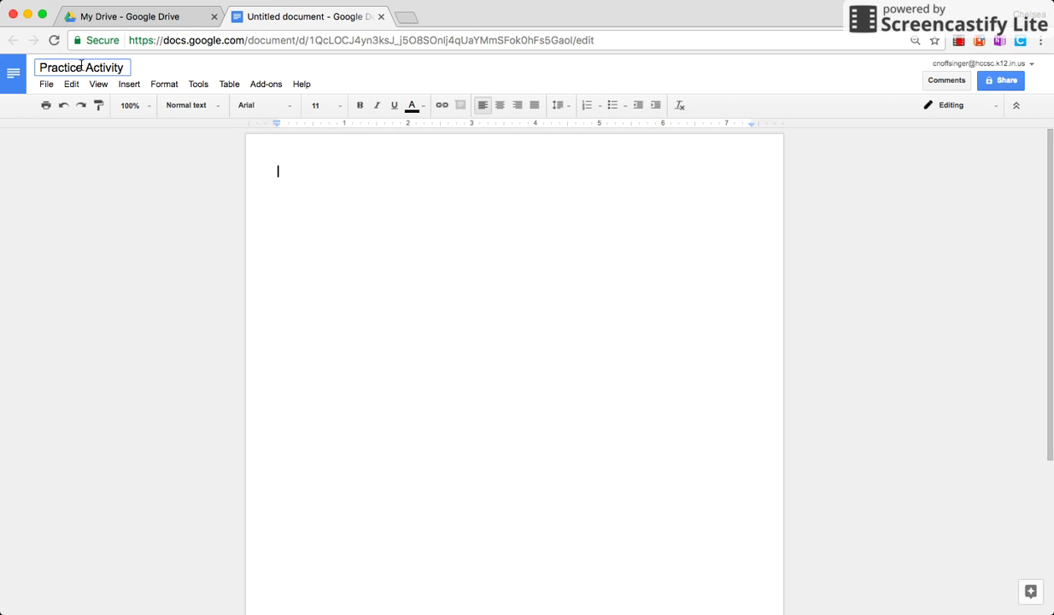
pyautogui.press('Return')
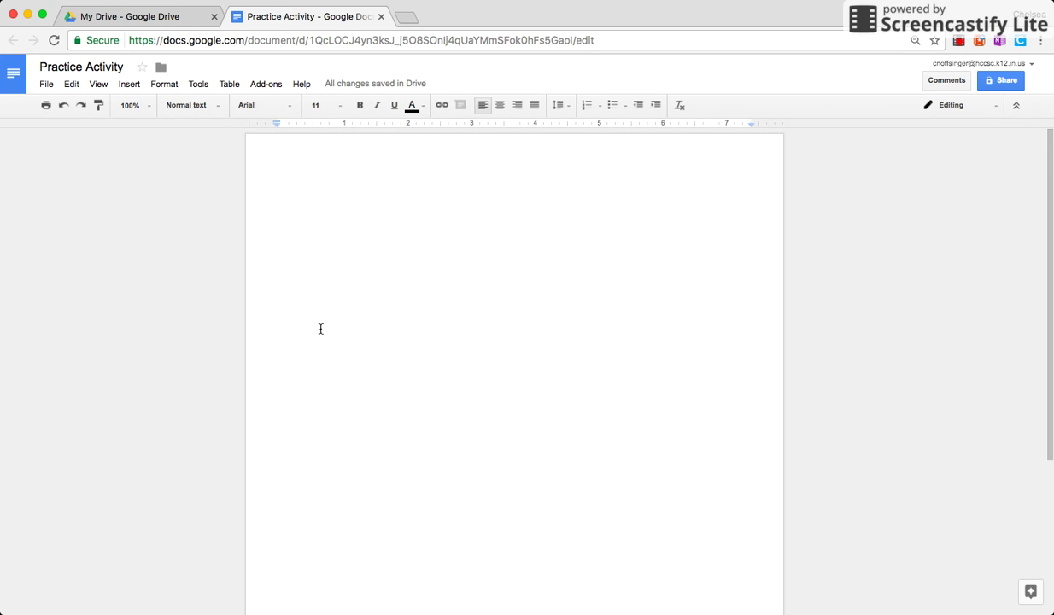
# Step: Add the centered heading 'Goals for the 2017-2018 School Year' and a left-aligned line with the author's name
pyautogui.click(500, 105)
pyautogui.write('G')
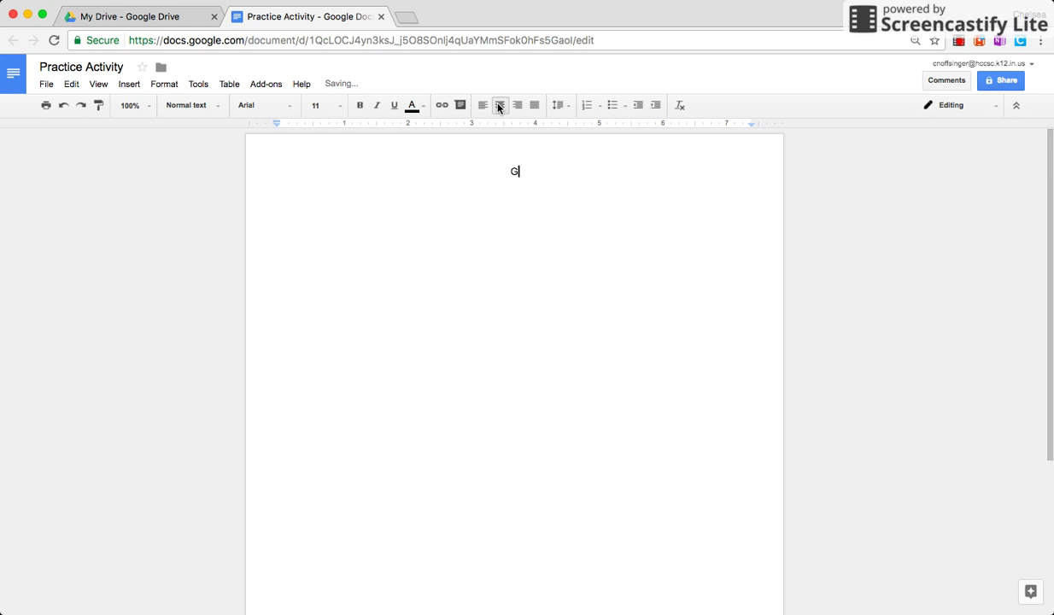
pyautogui.write('oals for the 2017-201')
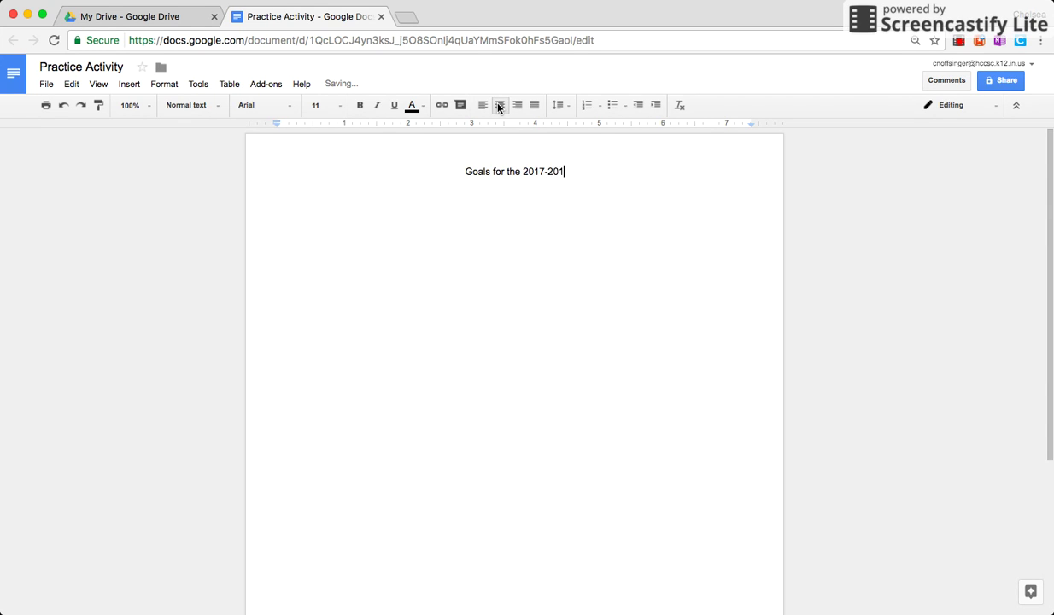
pyautogui.write('8 School Year')
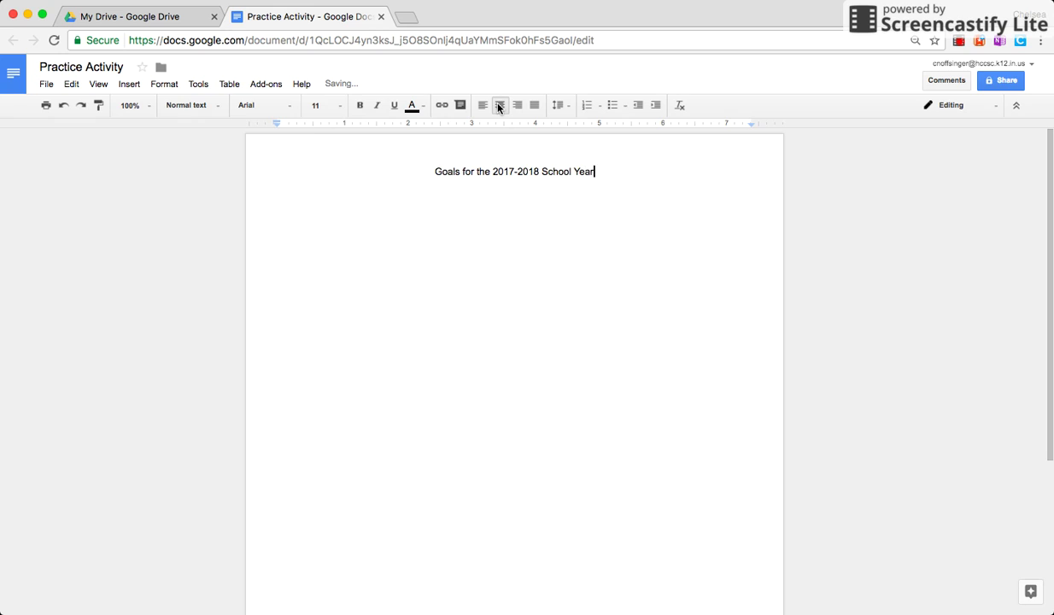
pyautogui.press('Return')
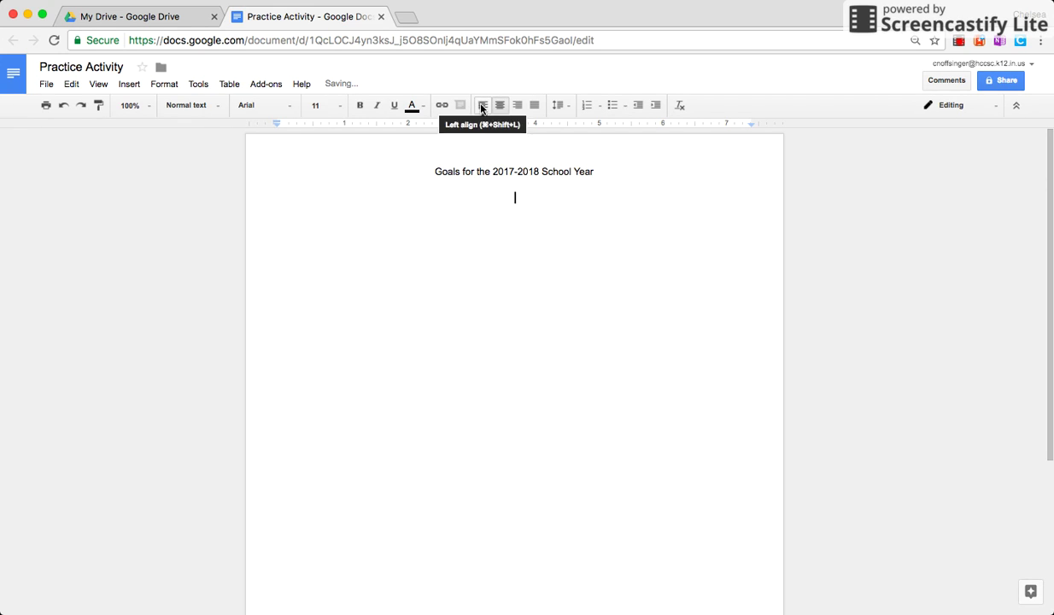
pyautogui.click(482, 105)
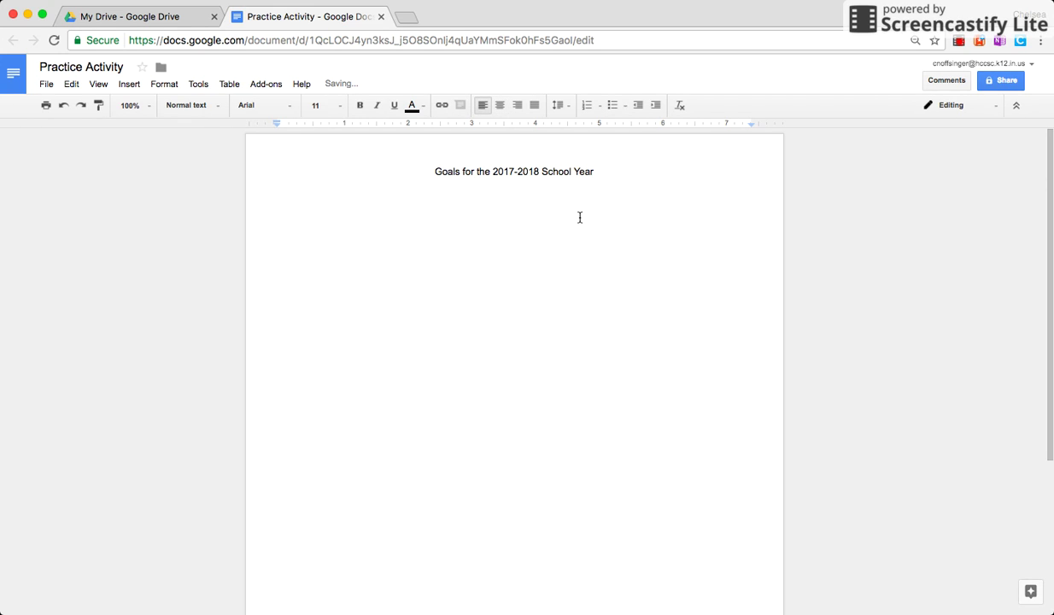
pyautogui.write('Miss Noffsinger')
pyautogui.press('Return')
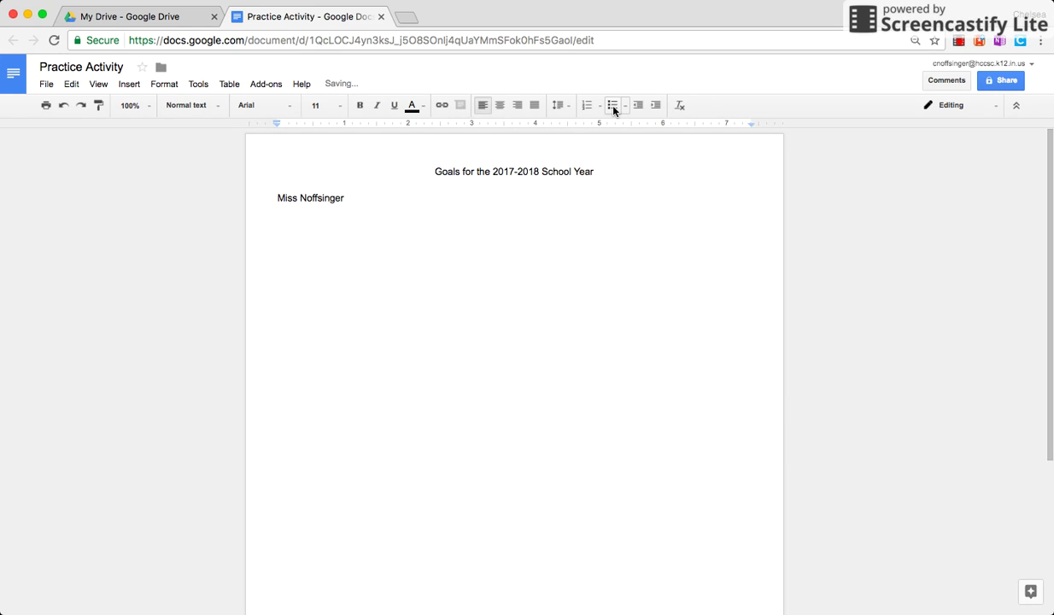
# Step: Add the bulleted goal 'Grade papers every night and return them to the students the following day.'
pyautogui.click(613, 106)
pyautogui.write('rade papers every')
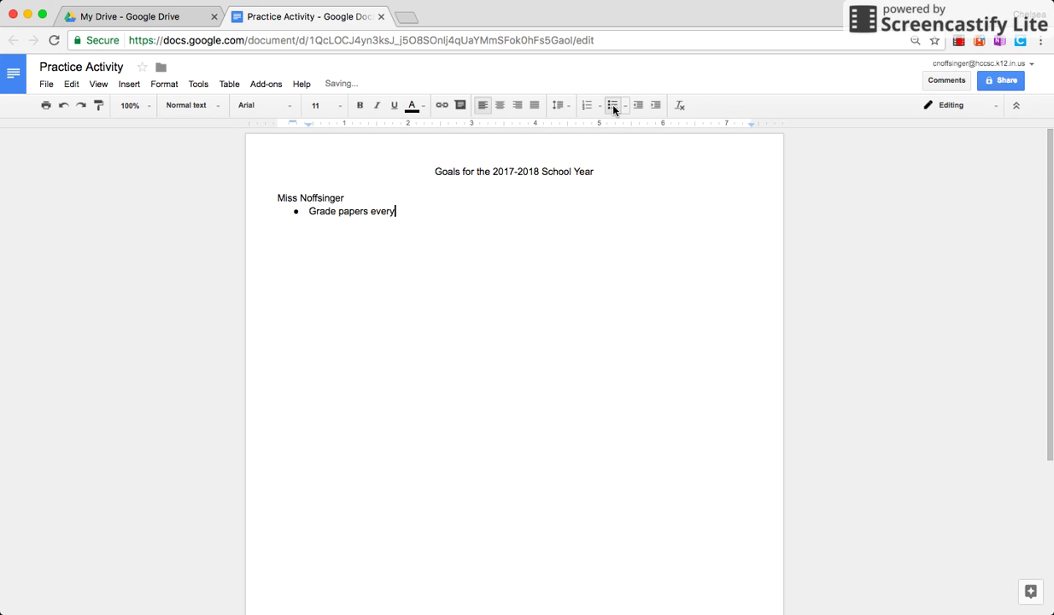
pyautogui.write(' night and return them to the studen')
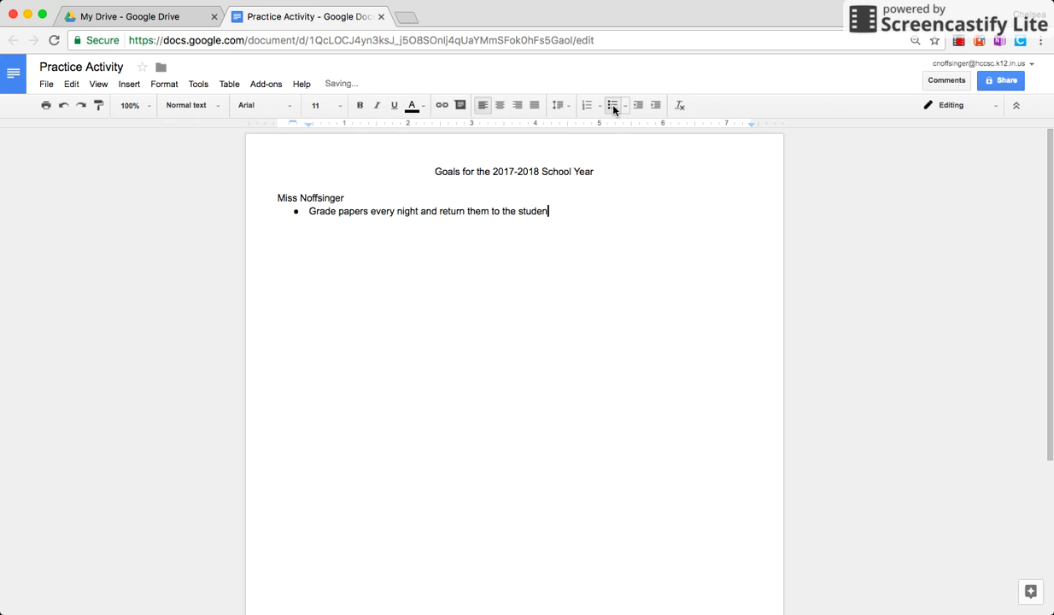
pyautogui.write('ts the following day.')
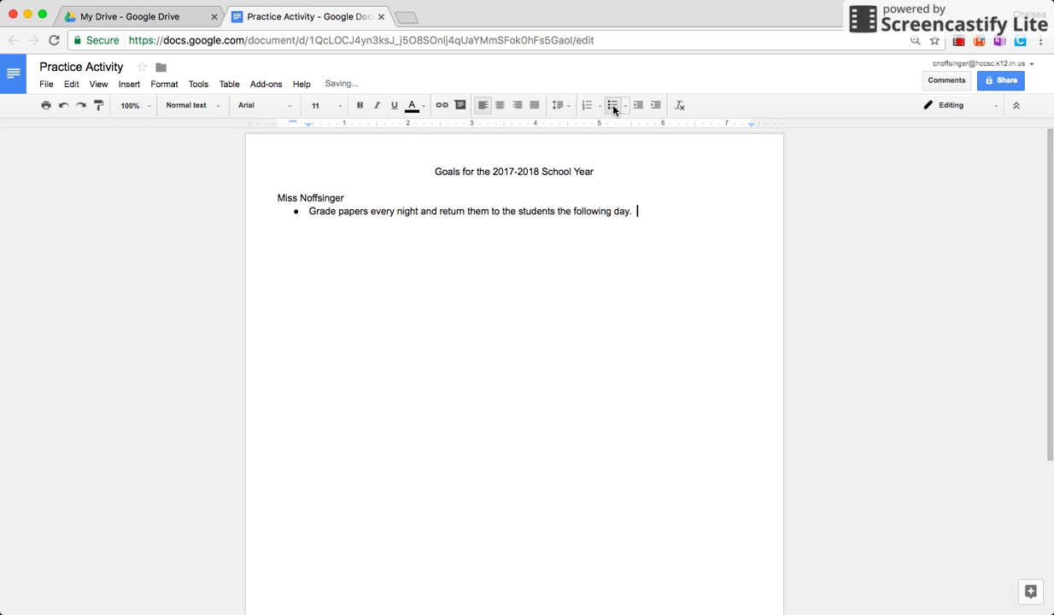
pyautogui.press('Return')
pyautogui.press('Return')
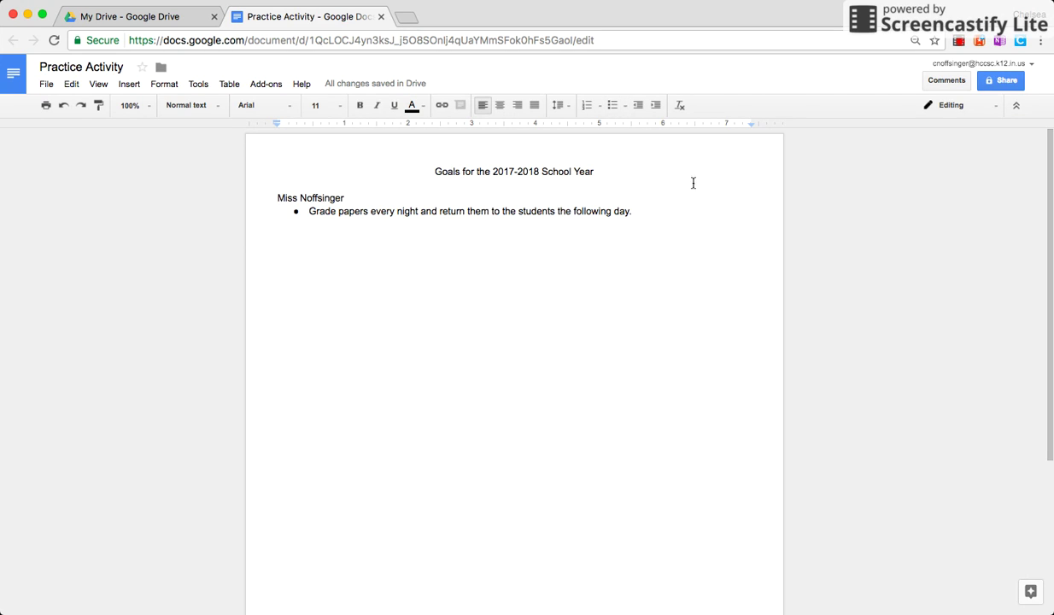
pyautogui.click(1006, 83)
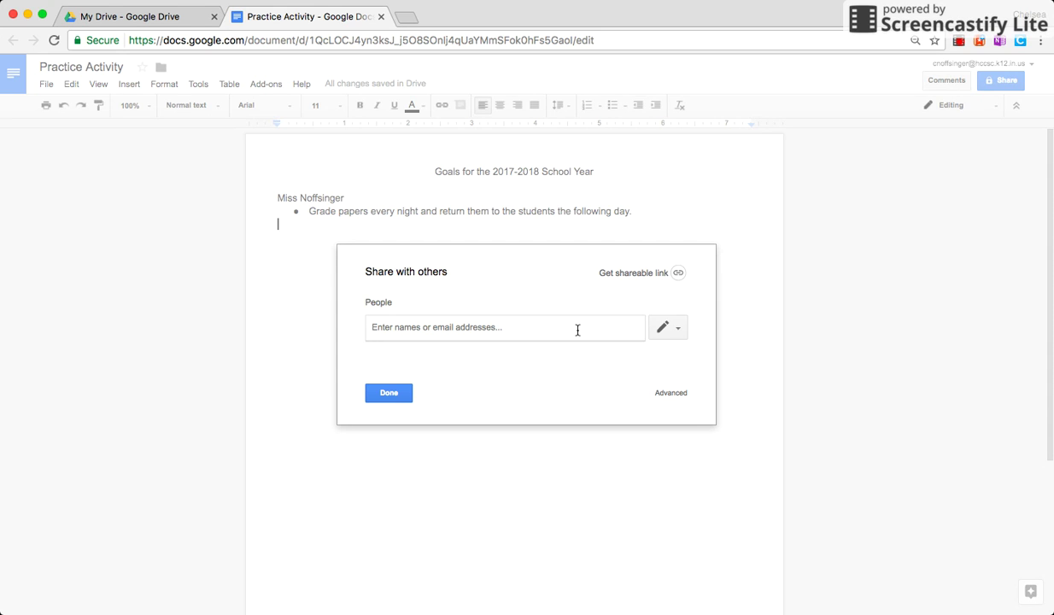
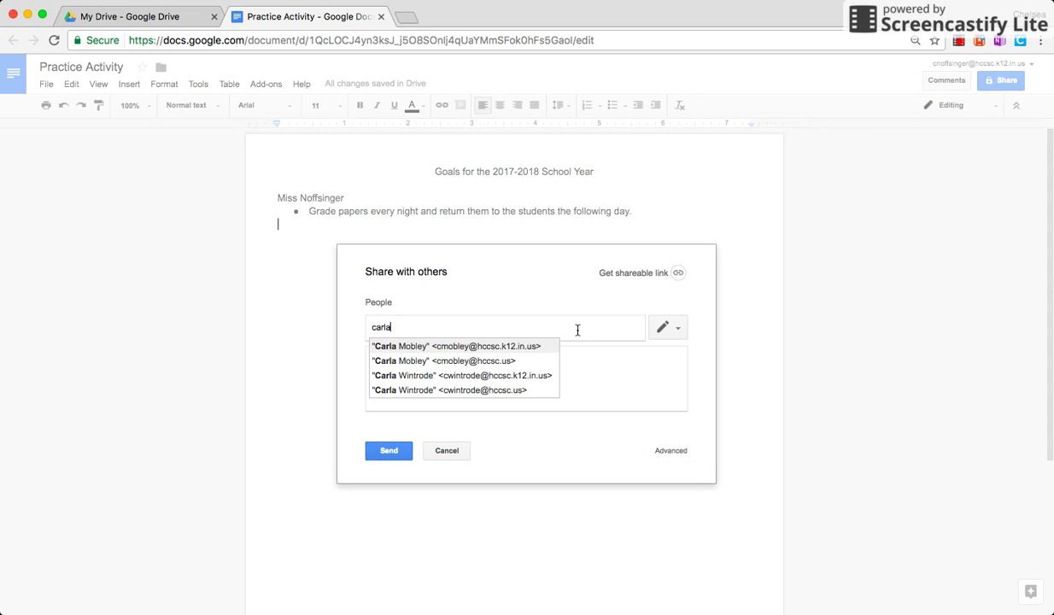
pyautogui.press('Return')
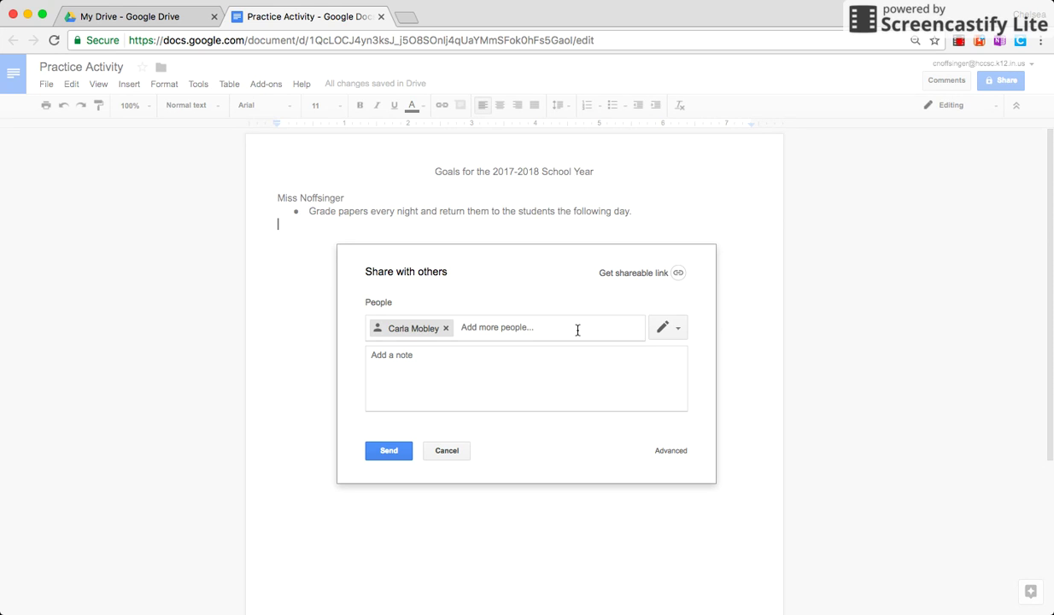
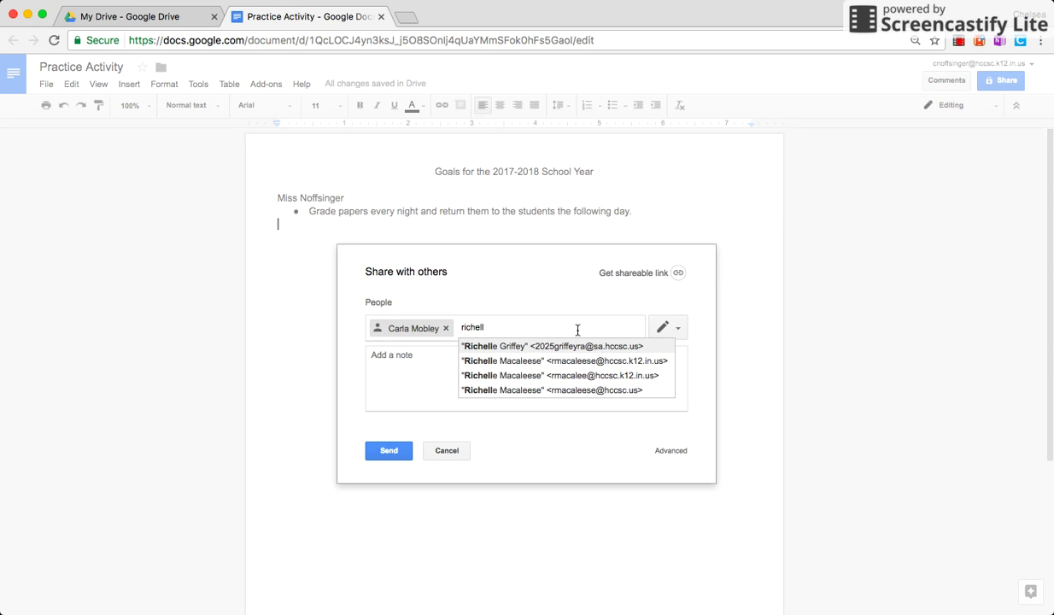
pyautogui.press('Down')
pyautogui.press('Return')
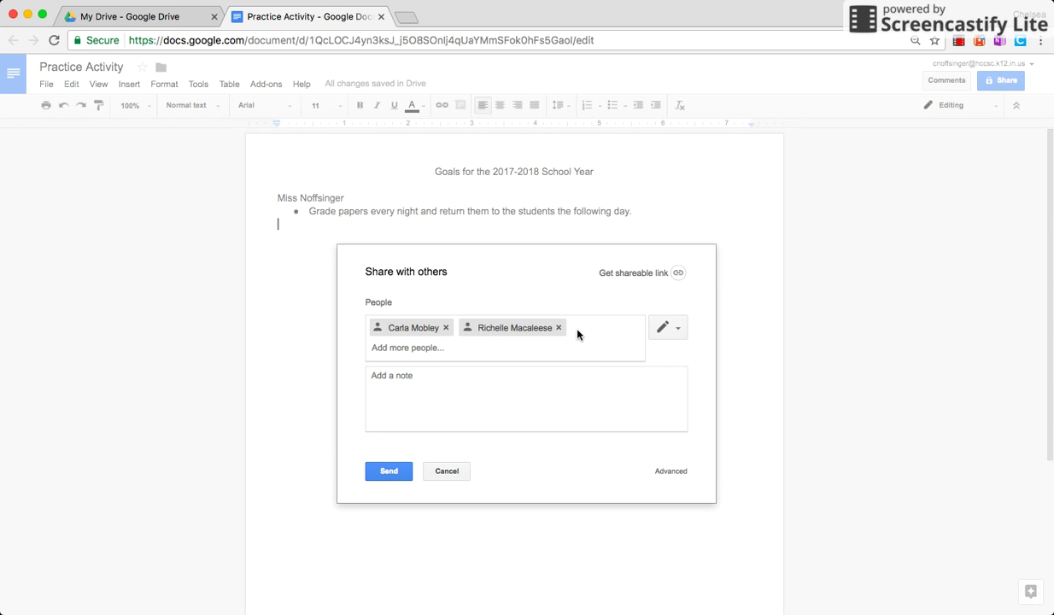
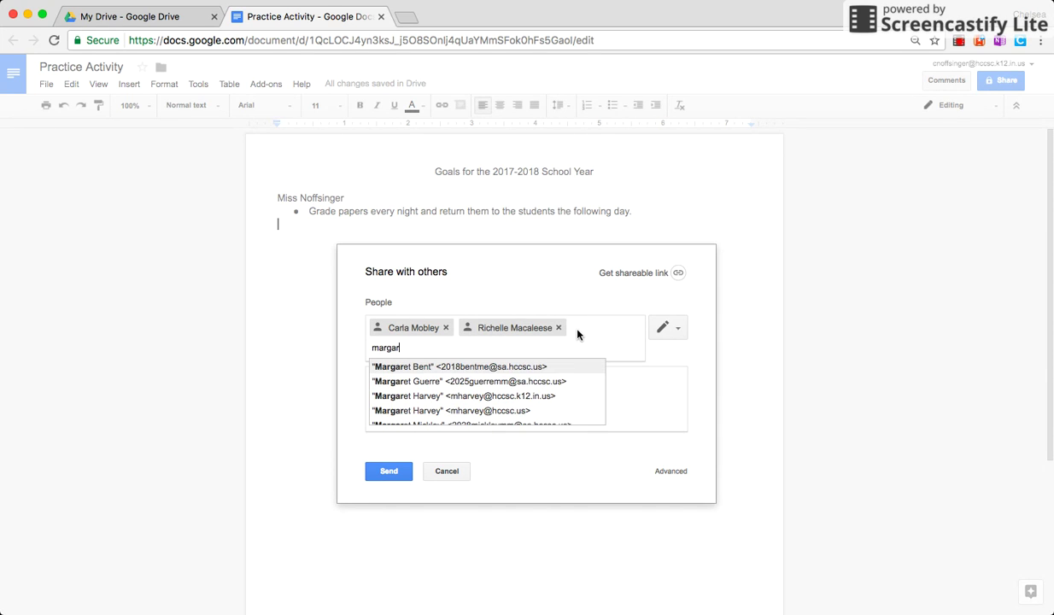
pyautogui.press('Return')
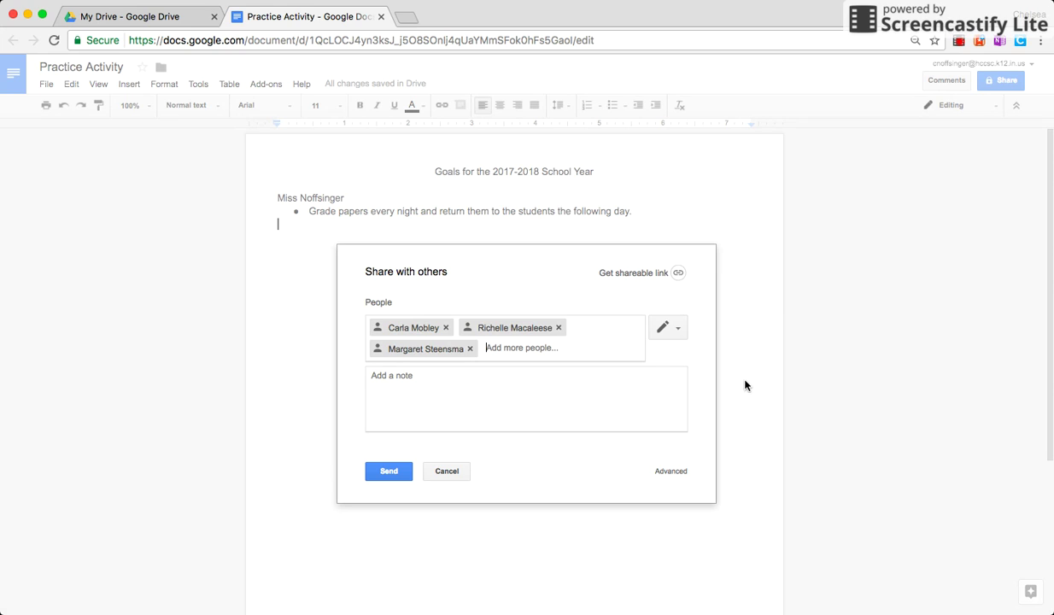
pyautogui.click(683, 337)
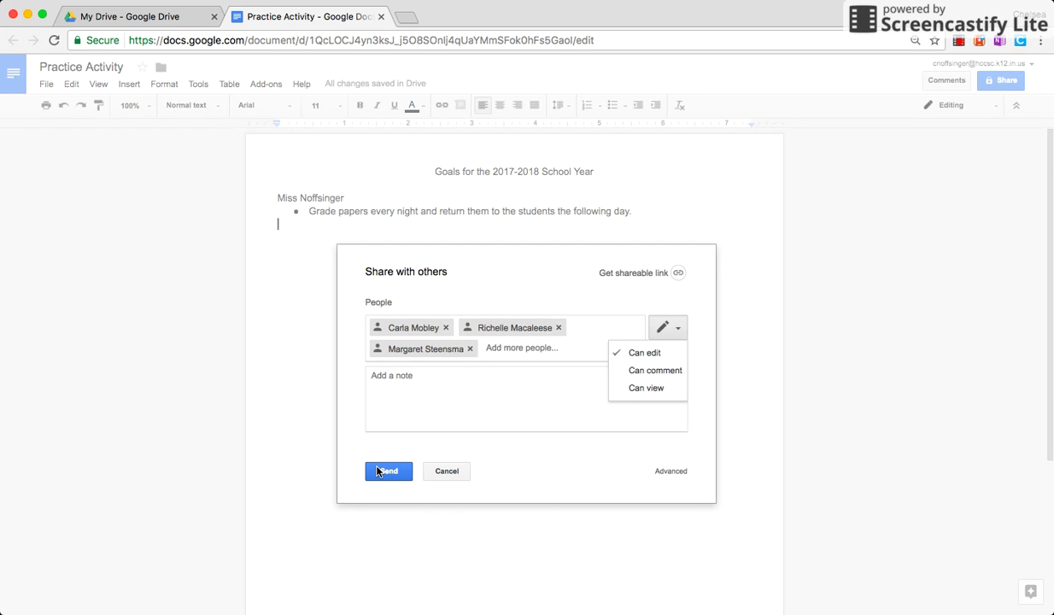
pyautogui.click(537, 496)
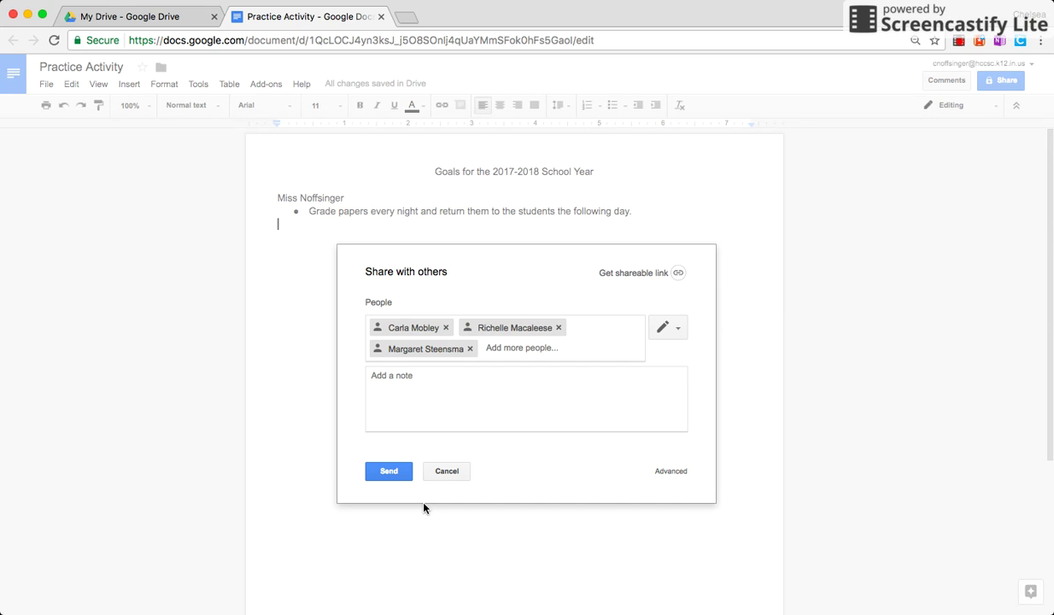
pyautogui.click(446, 471)
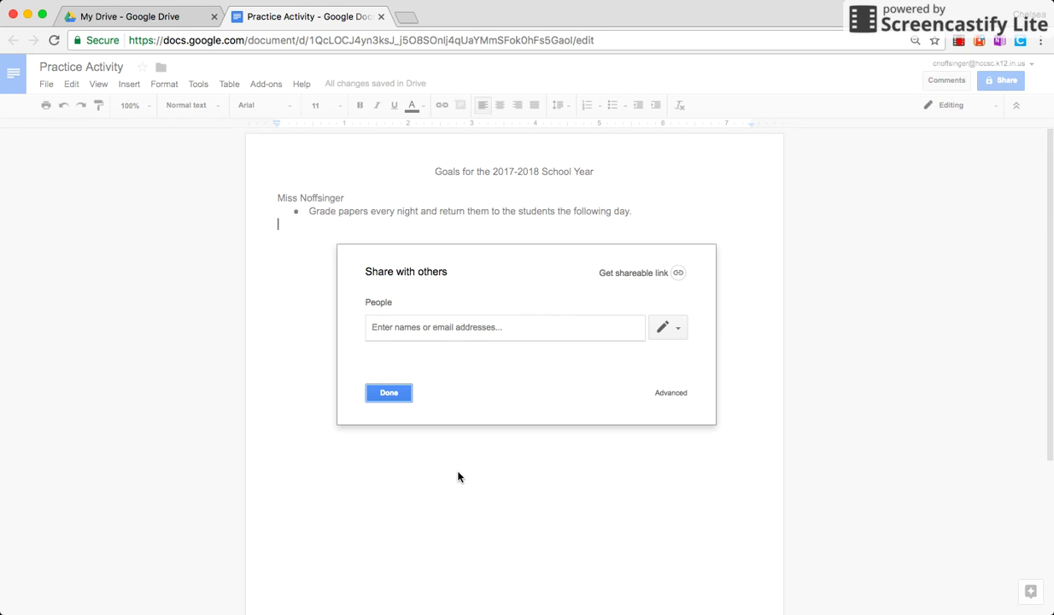
pyautogui.click(391, 393)
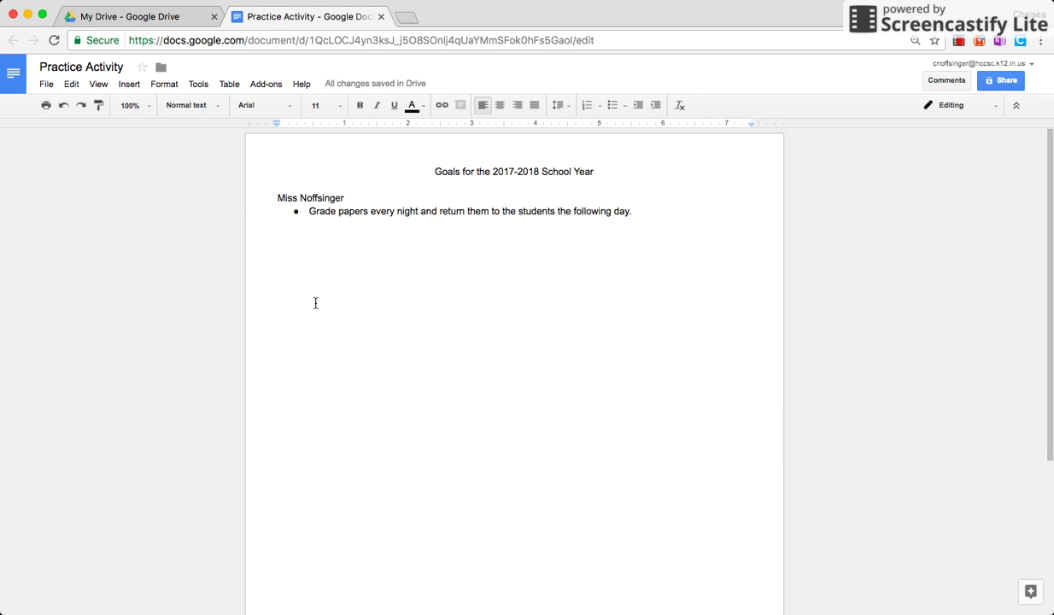
pyautogui.click(153, 19)
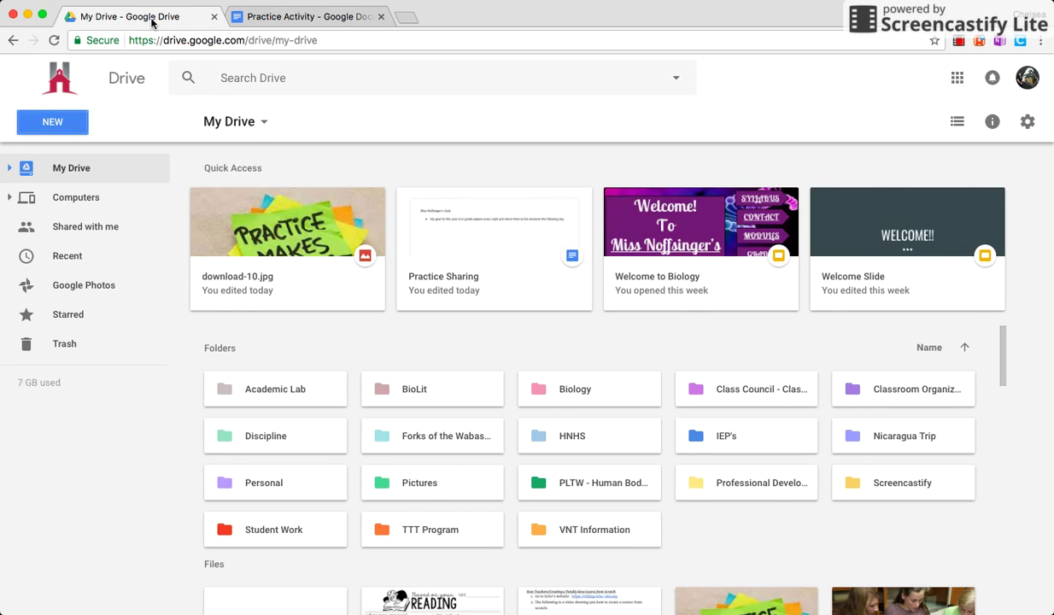
pyautogui.click(121, 228)
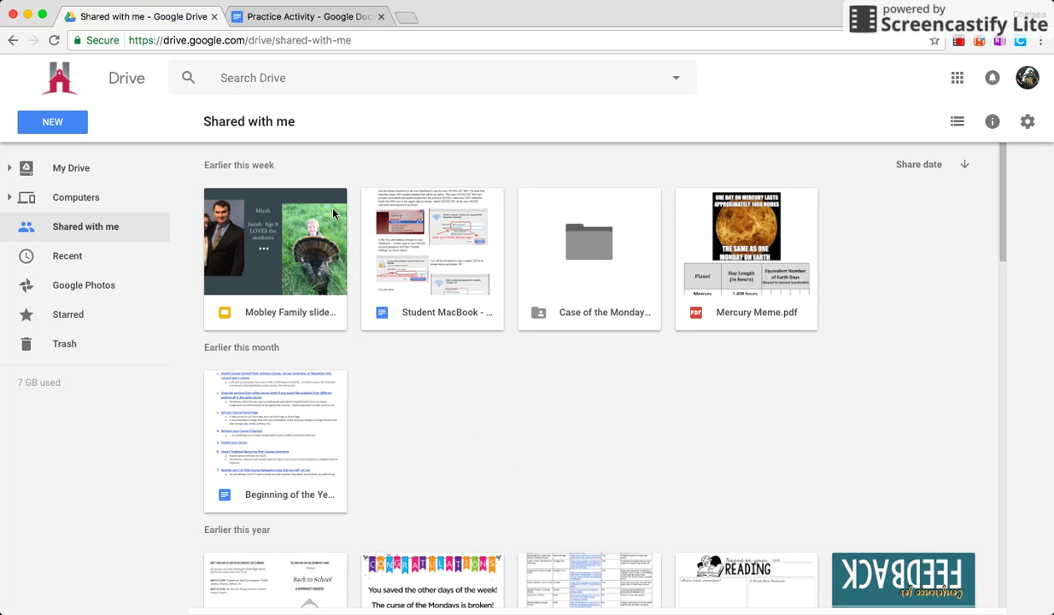
pyautogui.click(312, 22)
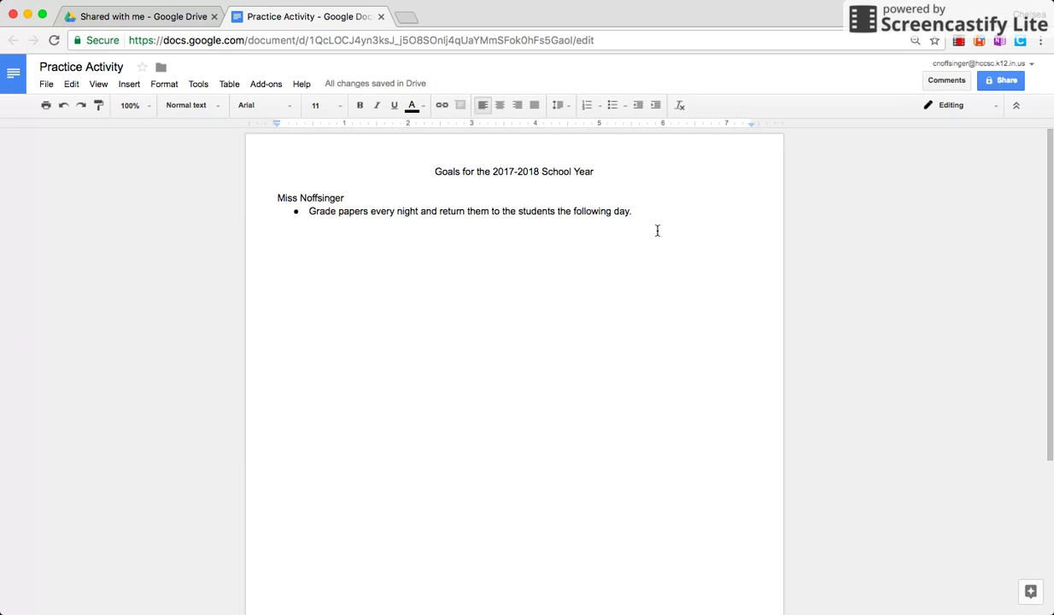
# Step: Add the author's e-mail address on a new line below the bullet so it auto-links
pyautogui.click(637, 213)
pyautogui.press('Return')
pyautogui.press('Return')
pyautogui.press('Return')
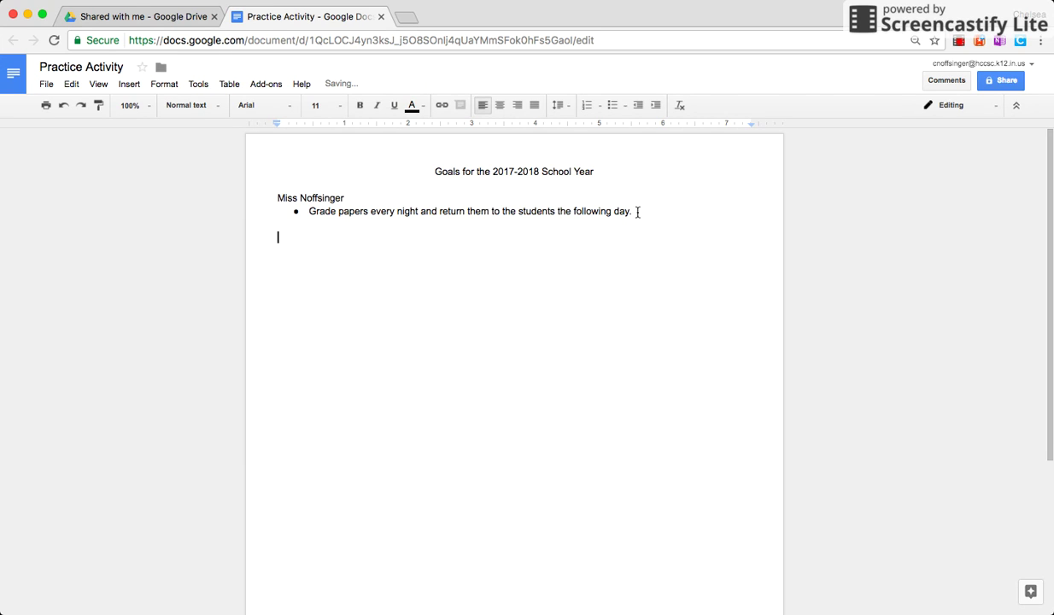
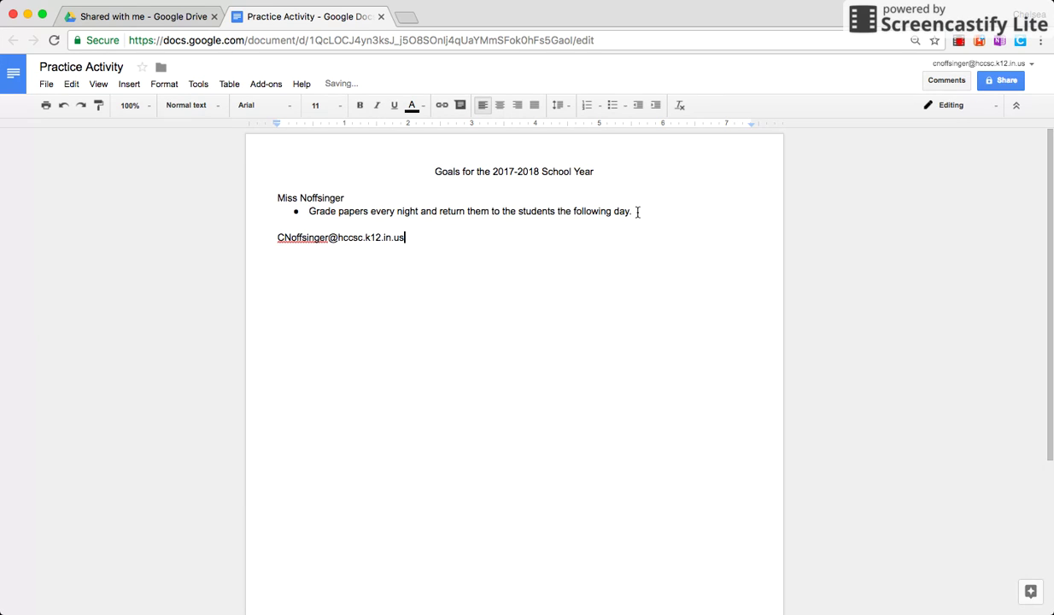
pyautogui.press('Return')
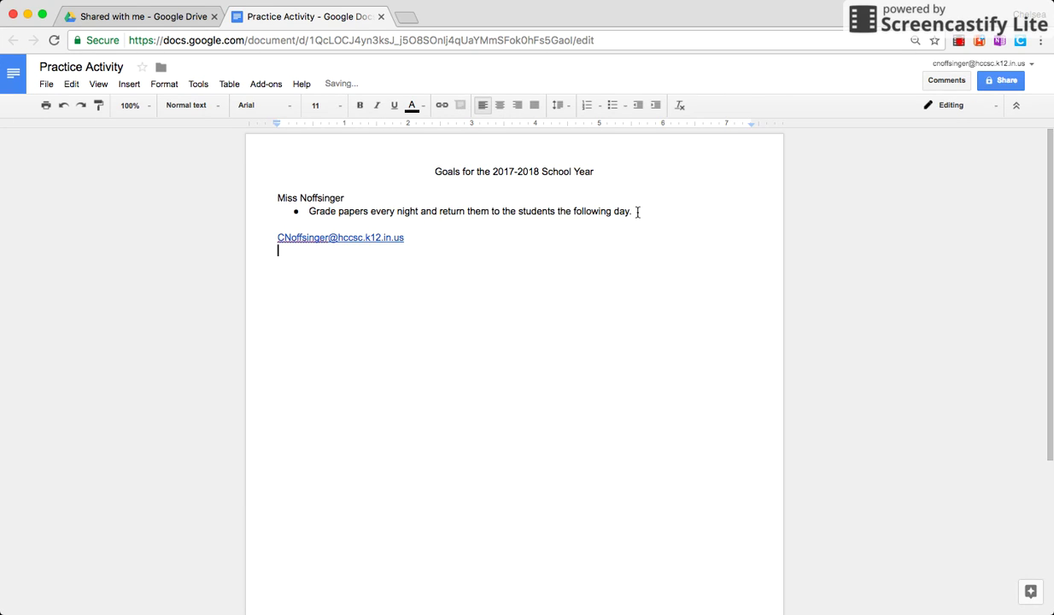